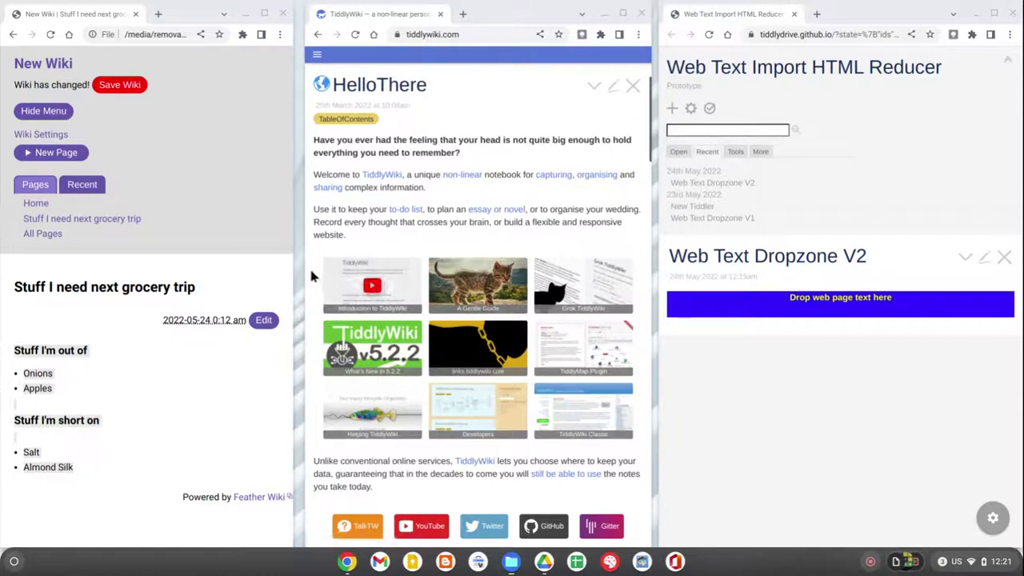
left_click_drag(294, 258, 296, 259)
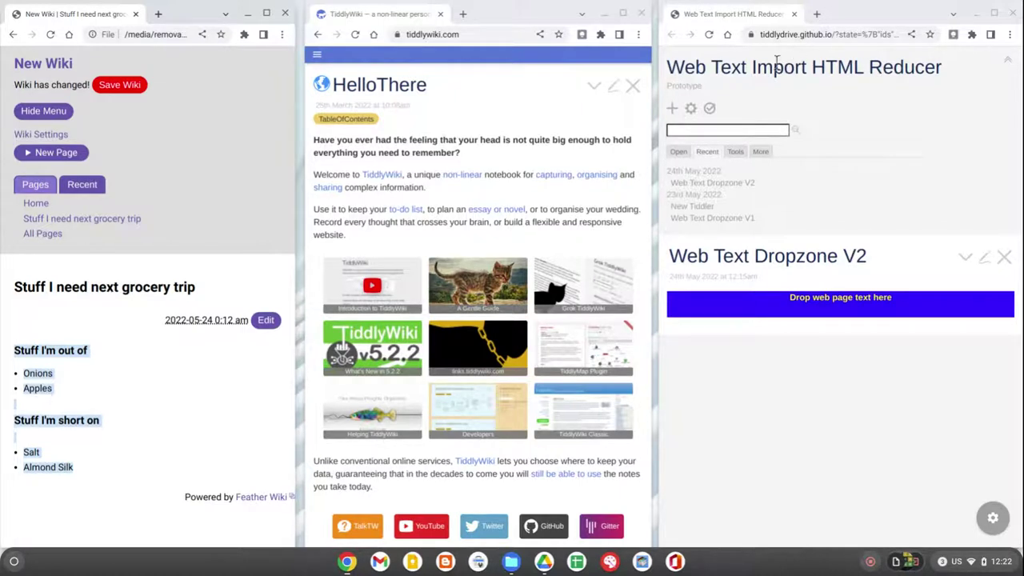
left_click_drag(669, 67, 944, 61)
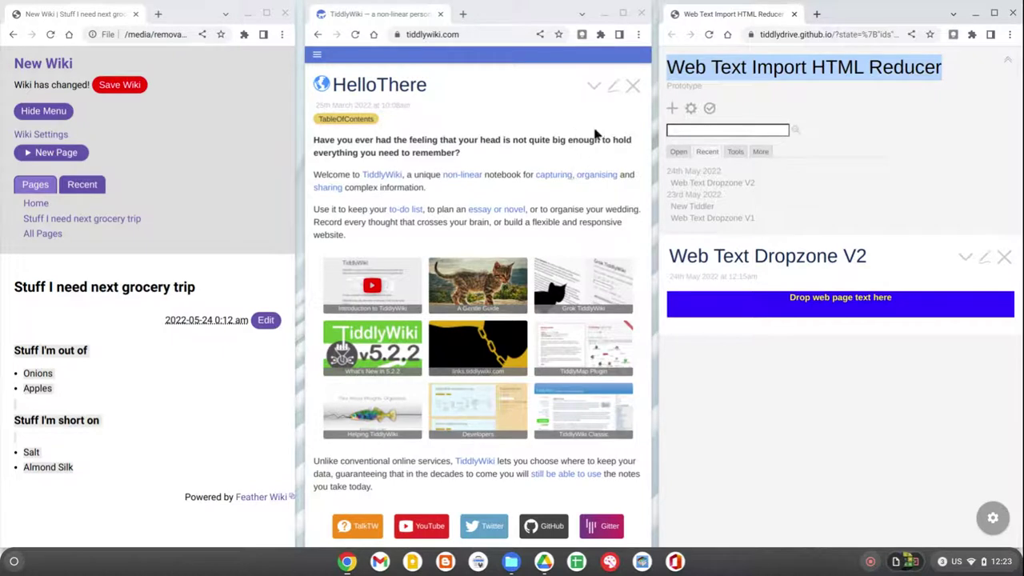
Close the HelloThere, GettingStarted and Community tiddlers on tiddlywiki.com.
left_click(631, 88)
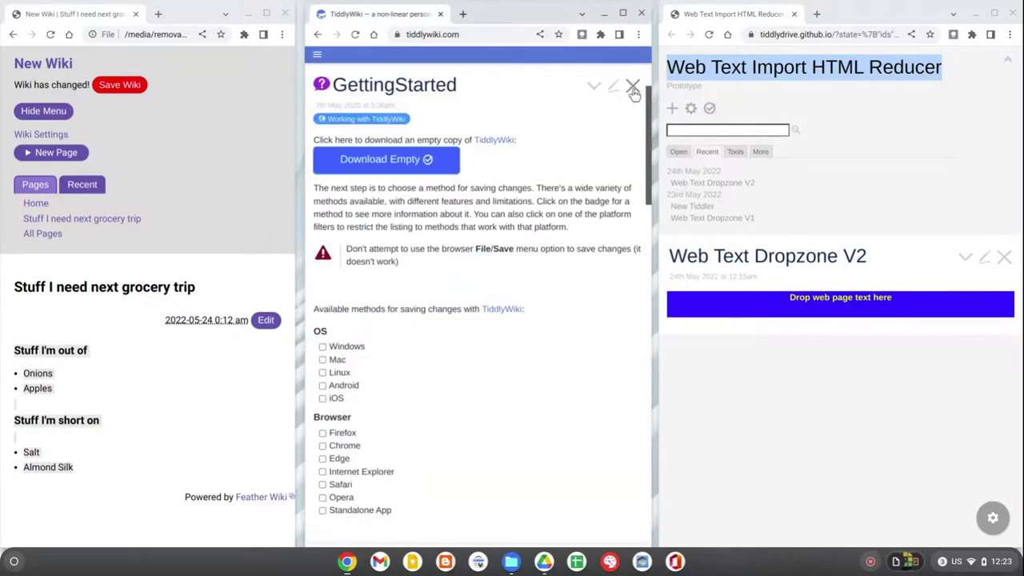
left_click(632, 88)
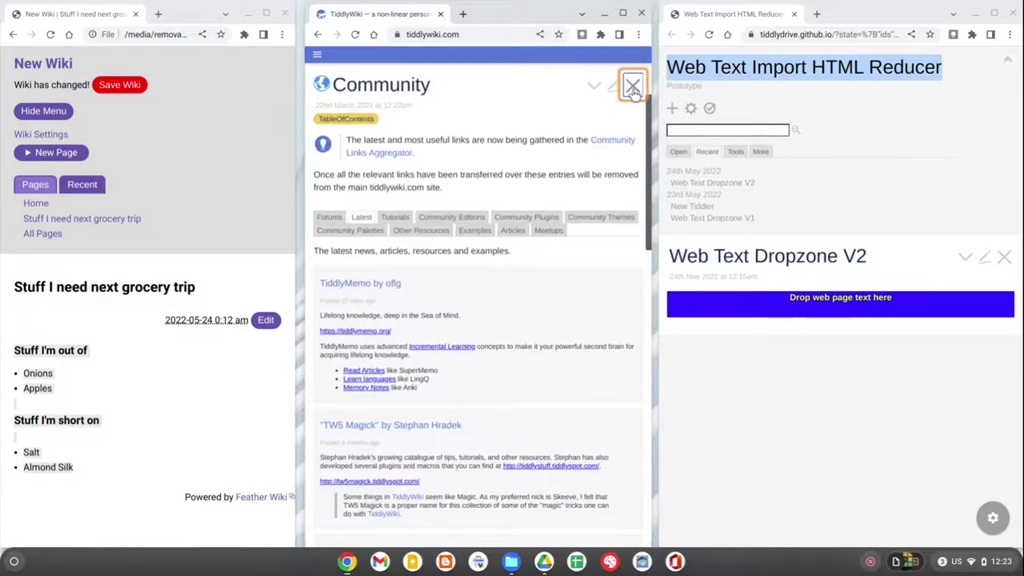
left_click(632, 86)
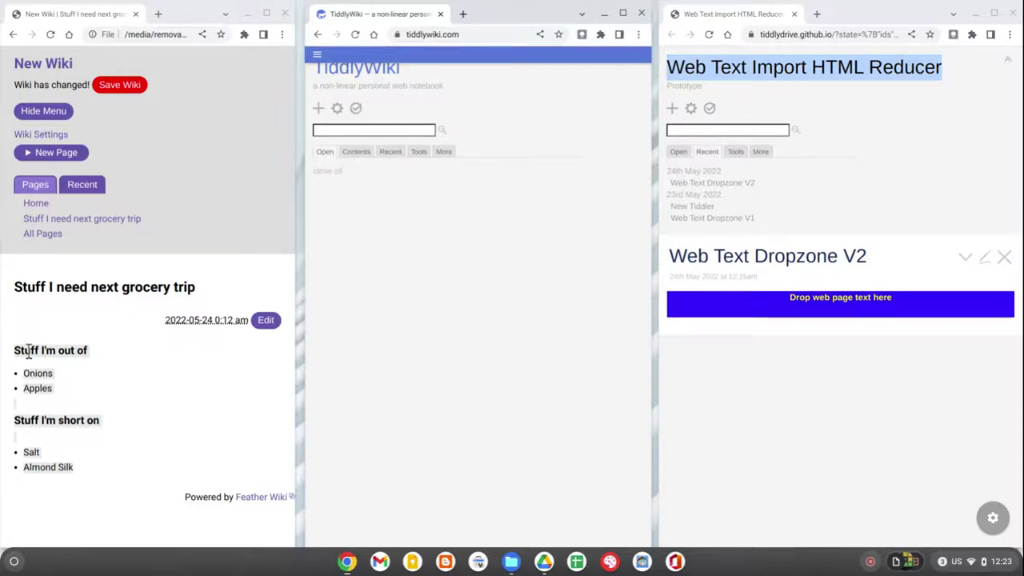
Transfer the highlighted grocery list from the Feather Wiki page into tiddlywiki.com and import it under the title "Test Import".
left_click_drag(29, 352, 433, 285)
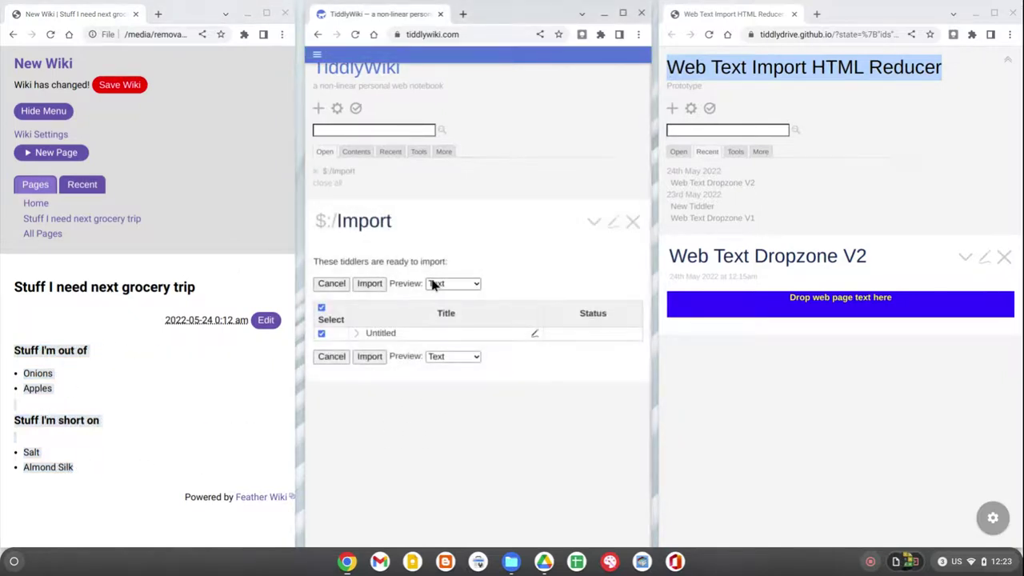
left_click(534, 335)
left_click(385, 348)
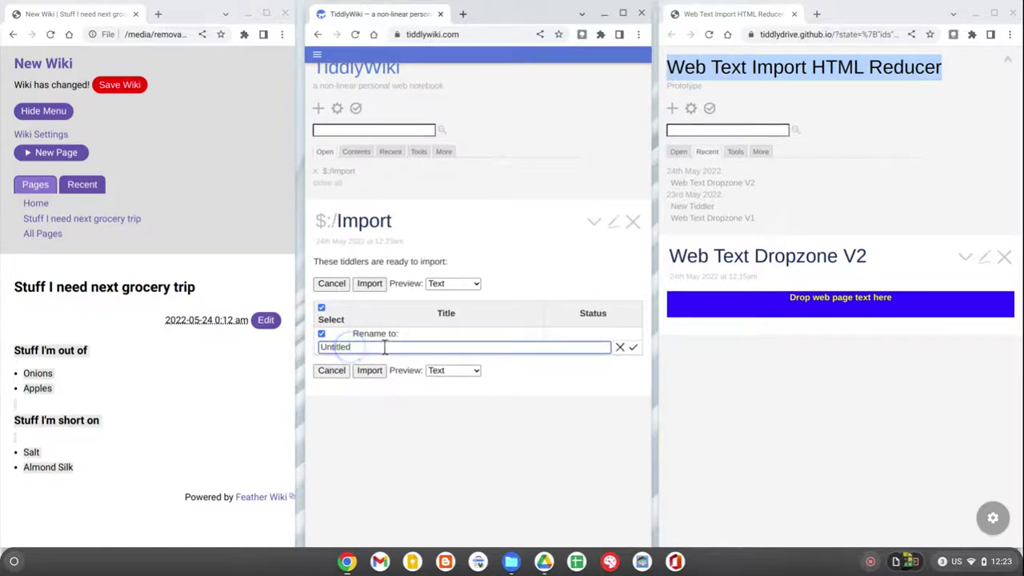
key("ctrl+a")
type("Test")
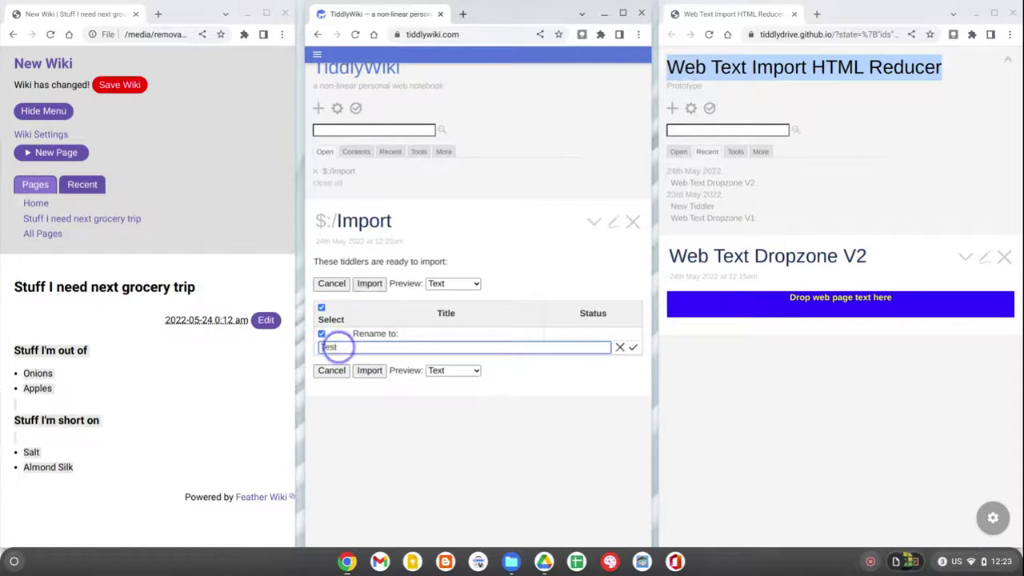
type(" Import")
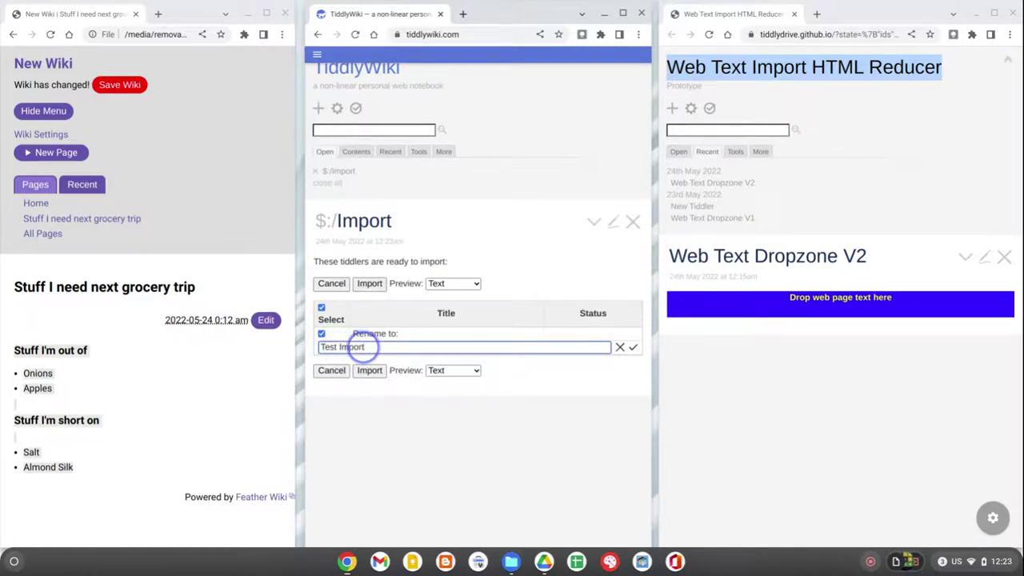
left_click(632, 347)
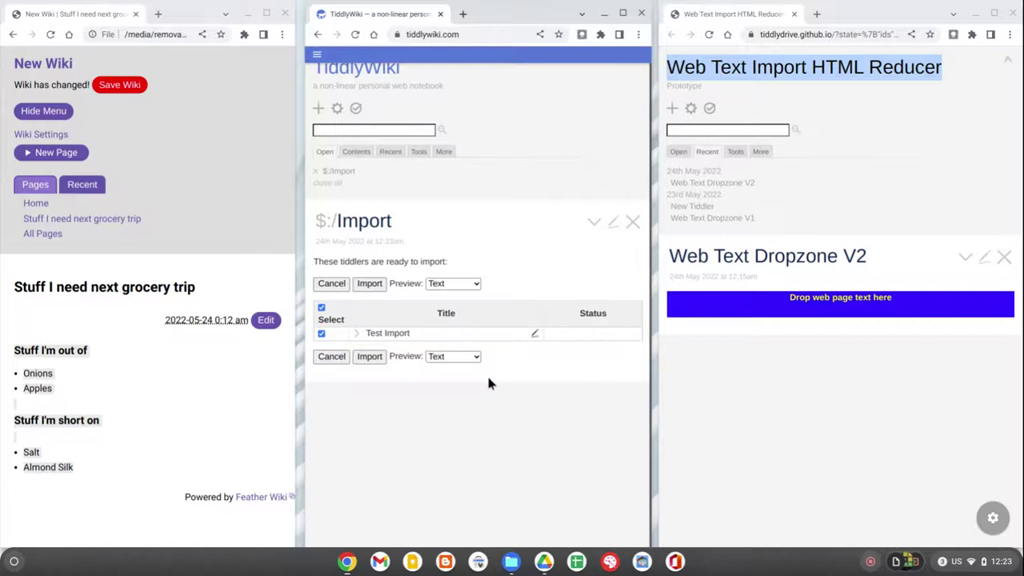
left_click(359, 361)
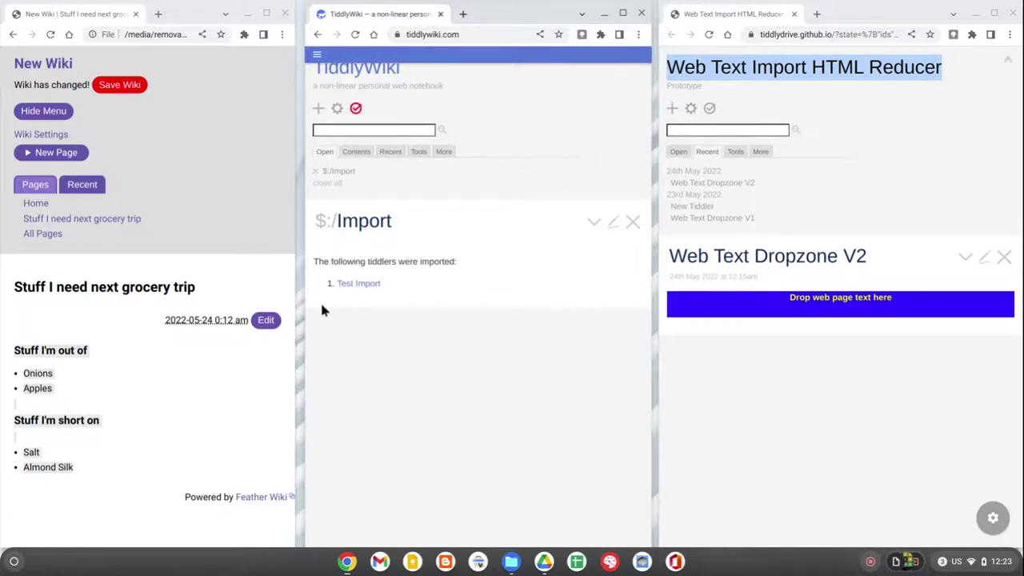
Open the Test Import tiddler, examine its HTML source for inline styling, and leave the editor without changes.
left_click(371, 285)
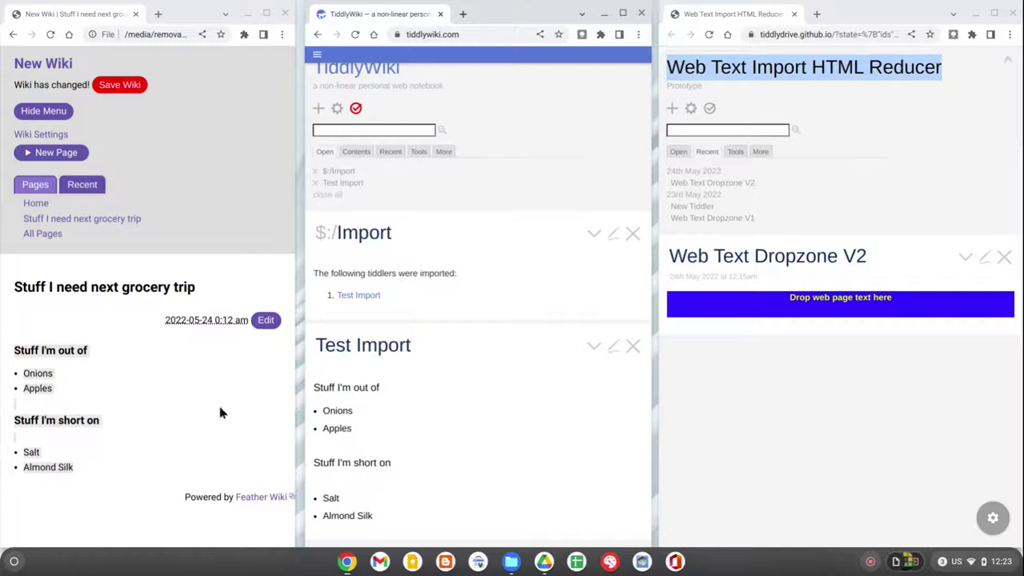
left_click(613, 346)
scroll(406, 318, "down", 5)
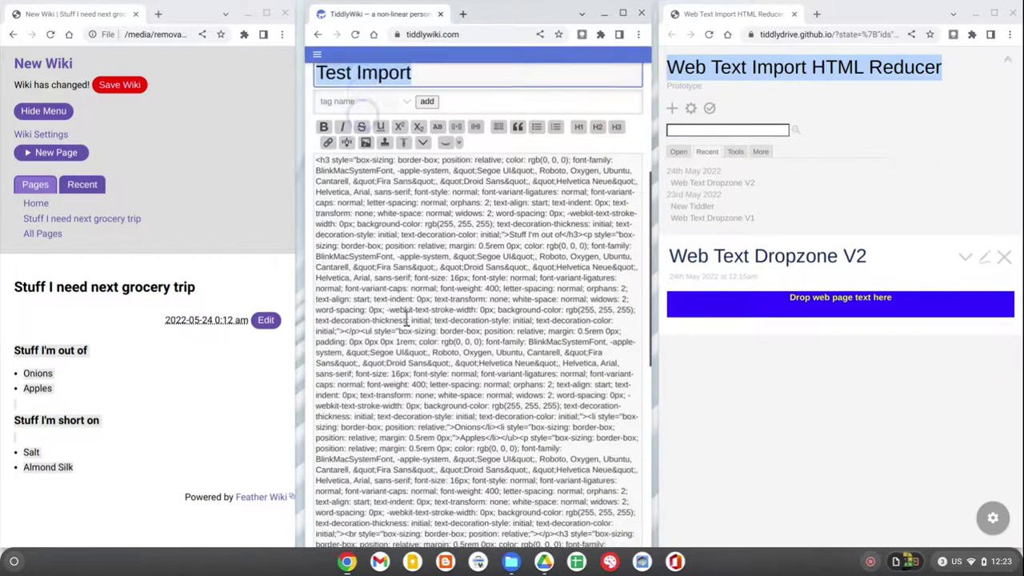
scroll(407, 319, "down", 6)
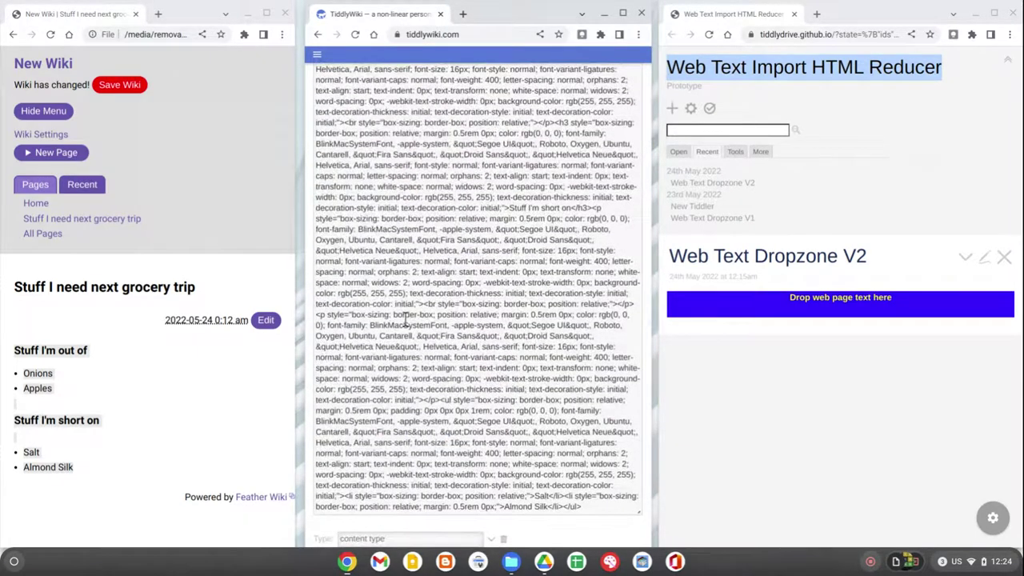
scroll(406, 319, "up", 2)
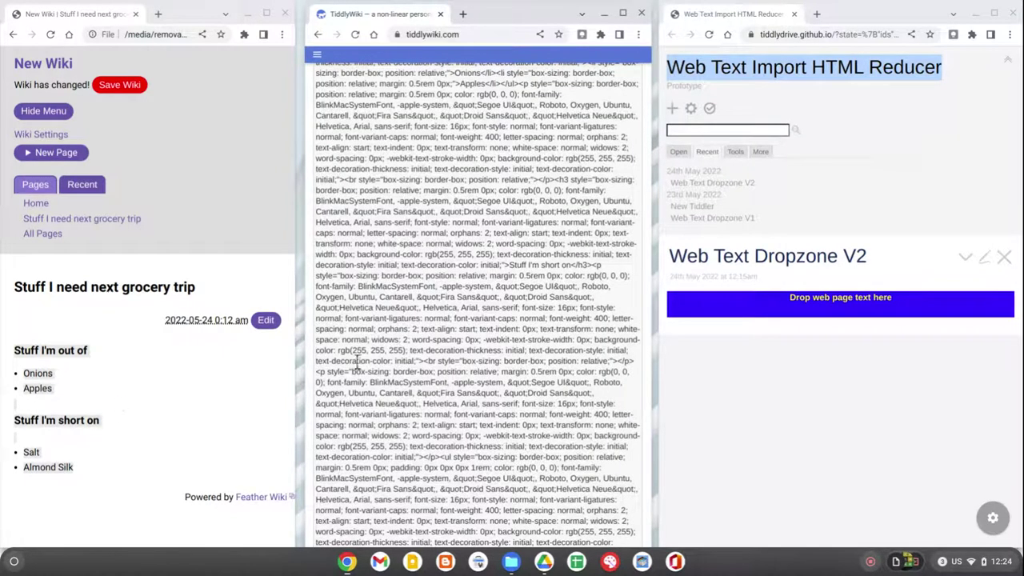
scroll(448, 399, "up", 3)
scroll(449, 399, "up", 8)
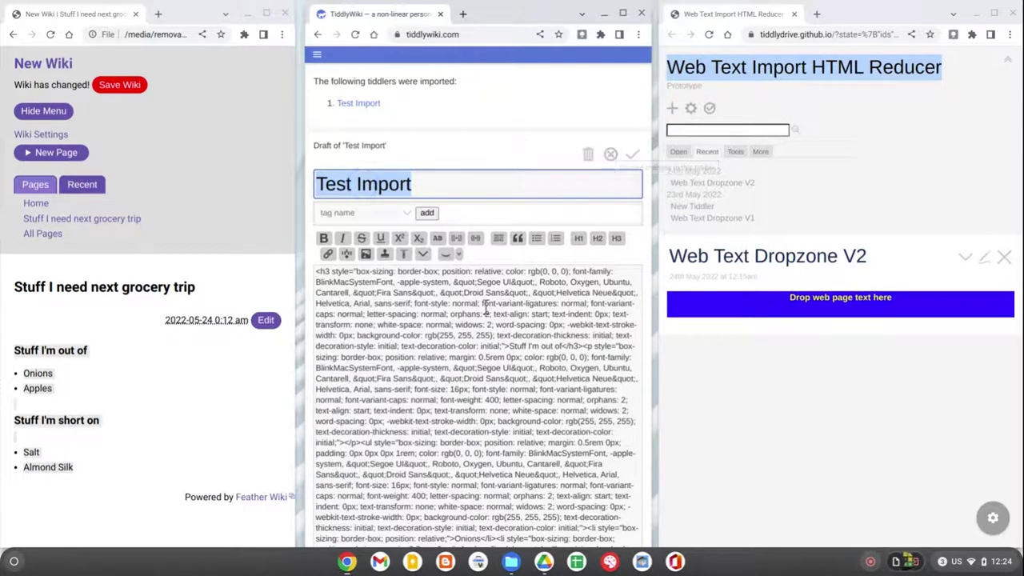
left_click(610, 153)
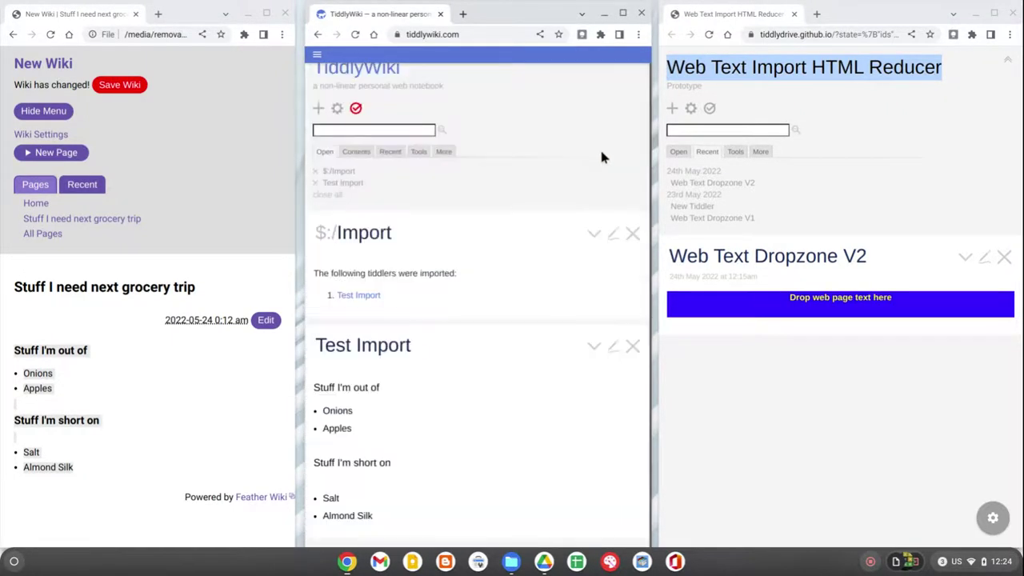
Import the highlighted grocery list through the Web Text Dropzone V2 area and open the imported Untitled tiddler.
left_click_drag(36, 373, 820, 300)
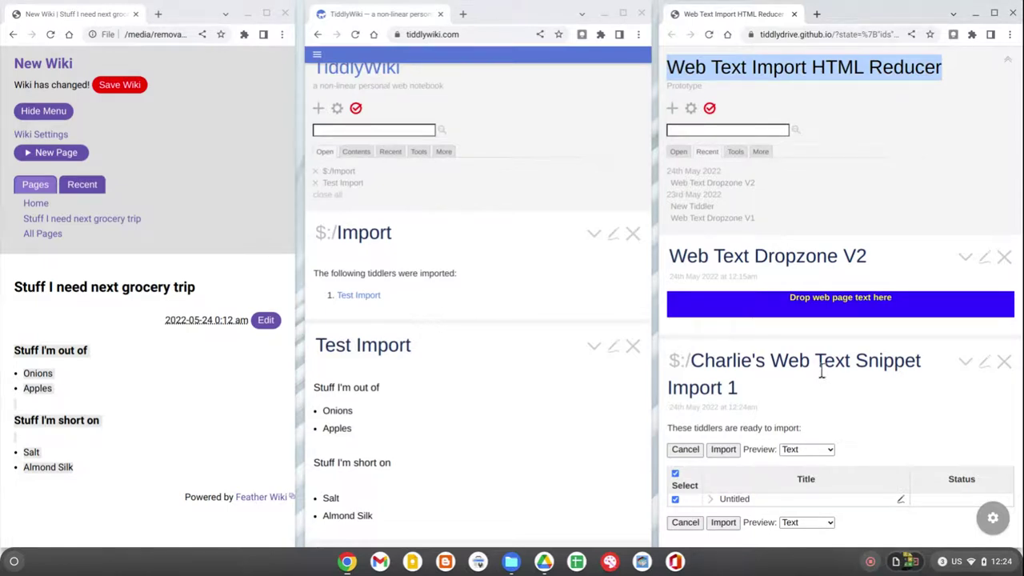
left_click(724, 449)
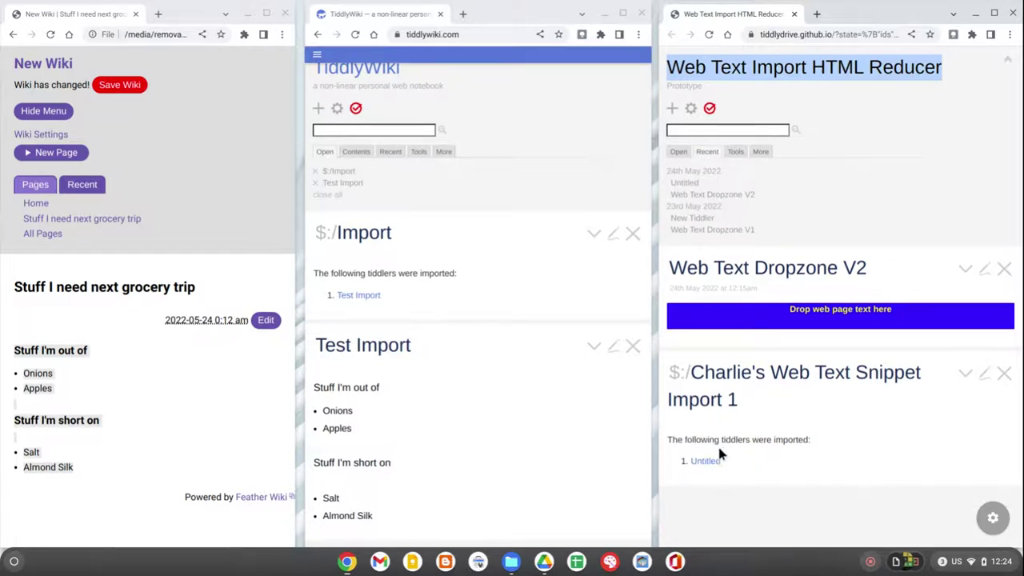
left_click(705, 460)
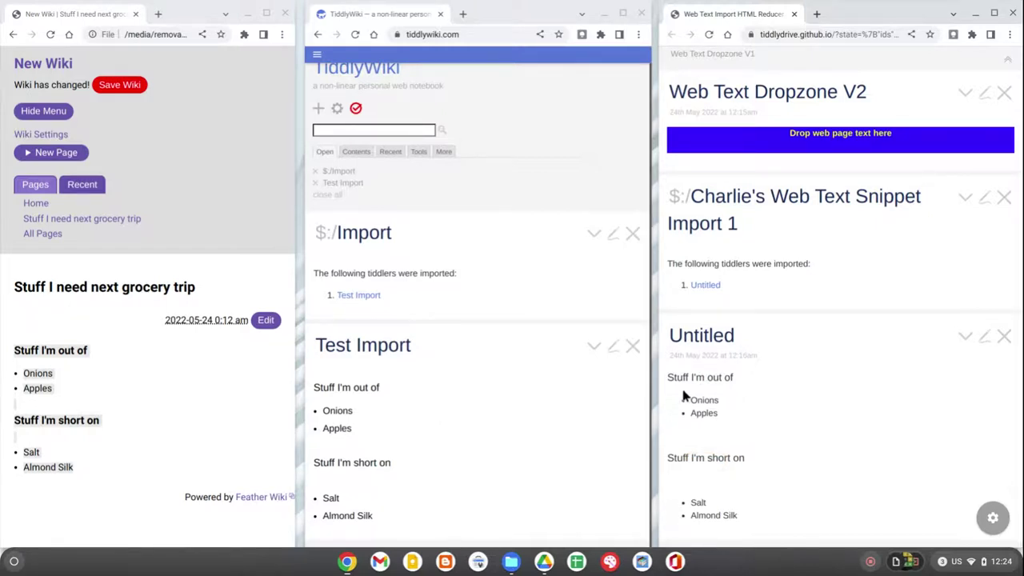
Open the Untitled and Test Import tiddlers for editing and compare their HTML source.
left_click(985, 338)
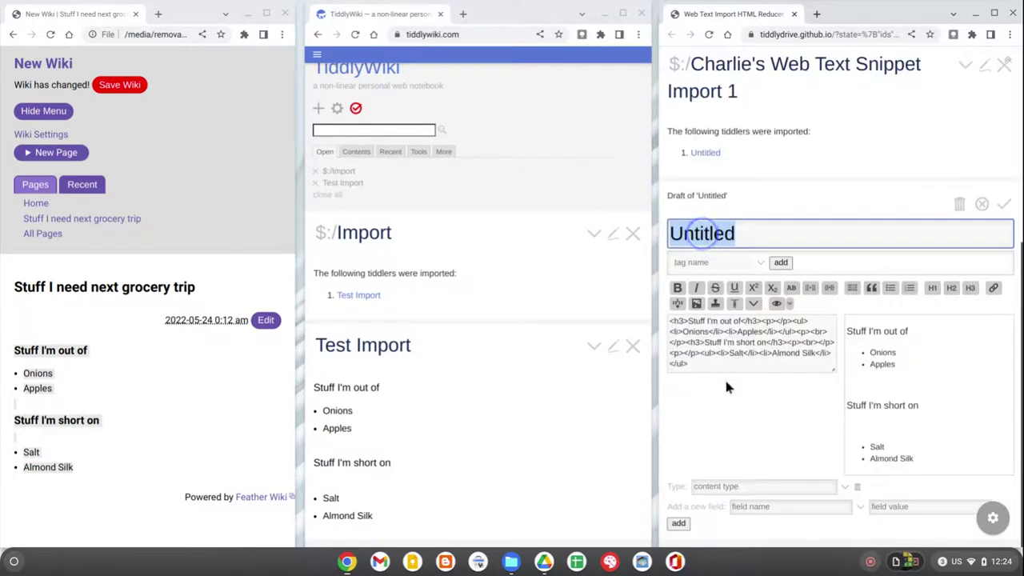
left_click(612, 346)
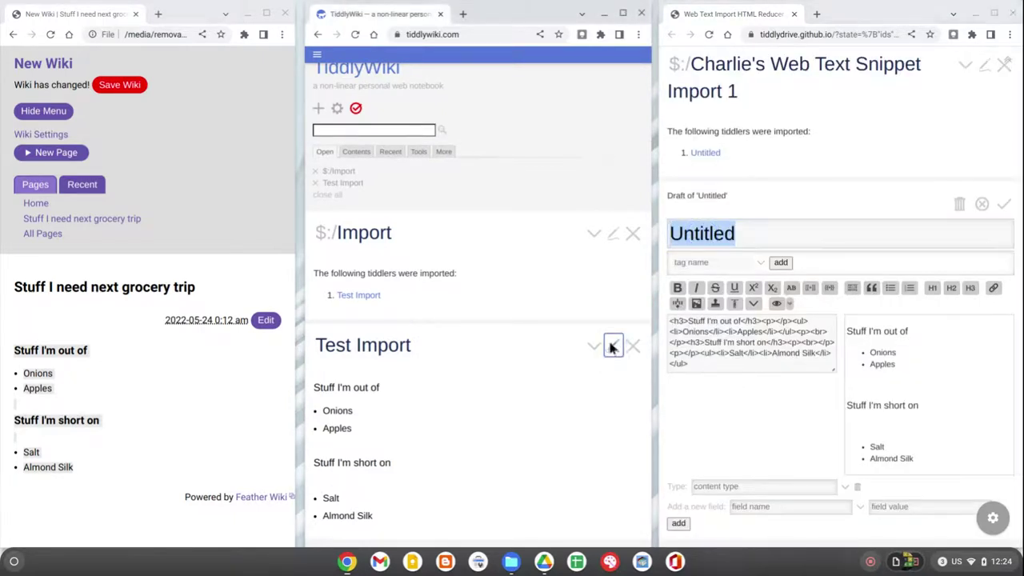
scroll(470, 275, "down", 2)
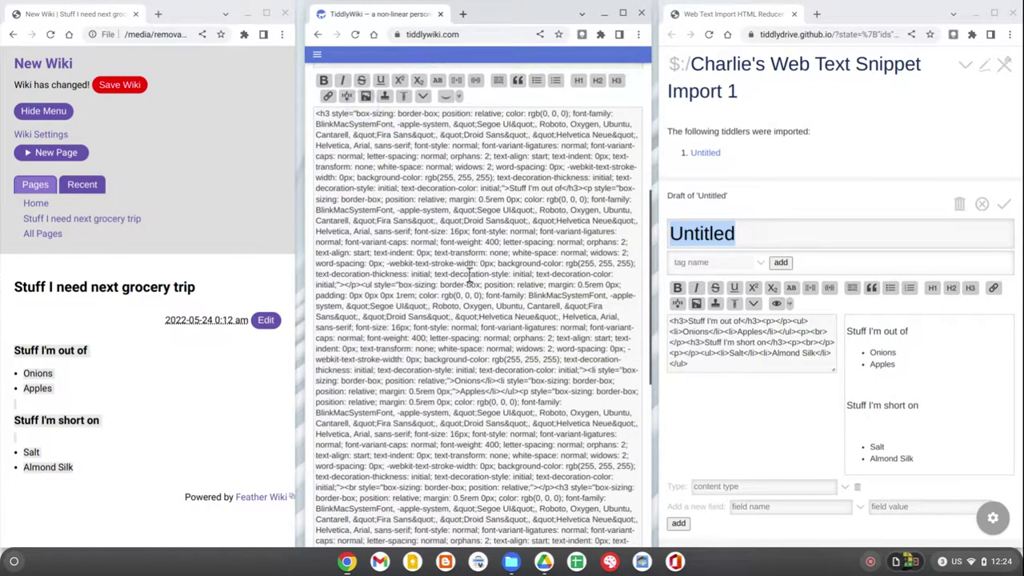
scroll(471, 275, "down", 1)
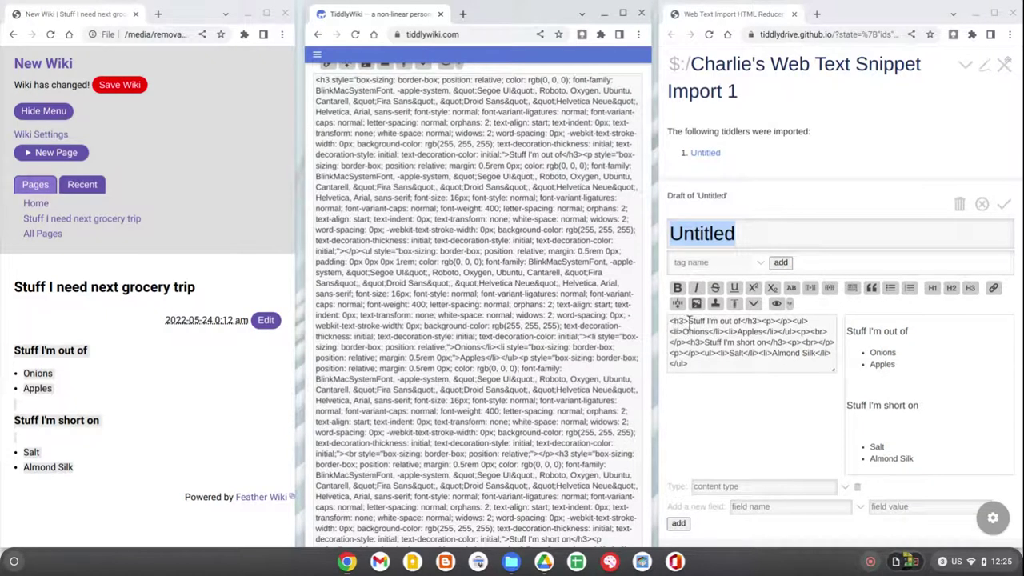
Wrap the "Stuff I'm out of" heading text in the Untitled draft in double square brackets as a wiki link.
left_click_drag(688, 320, 740, 320)
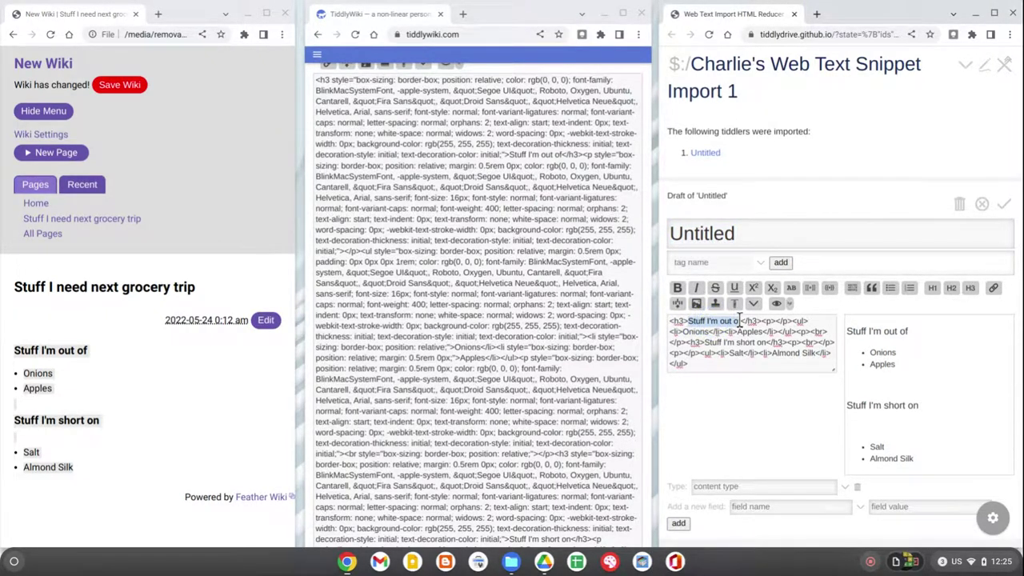
key("shift+Right")
left_click(810, 288)
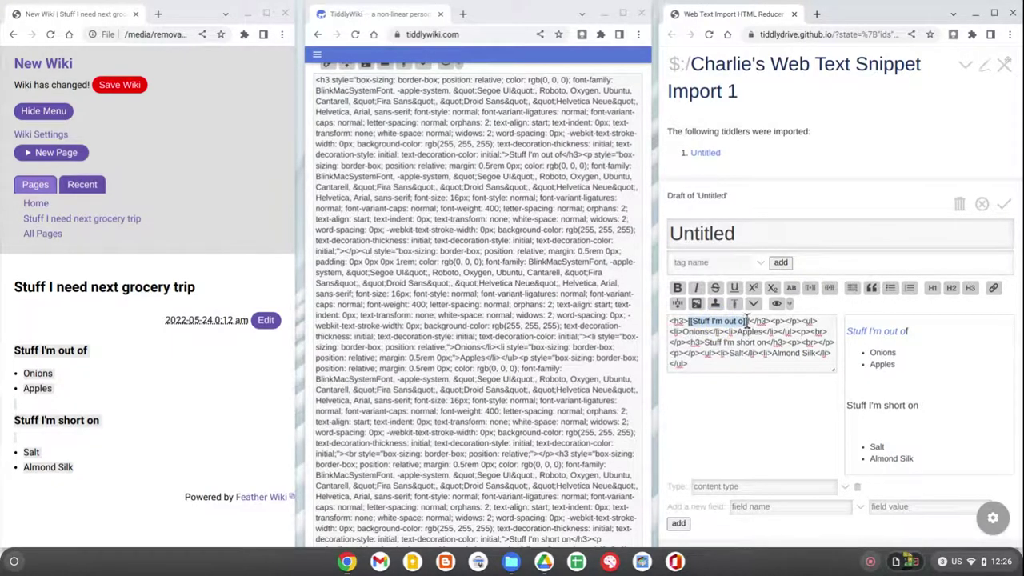
Remove the double square brackets around the "Stuff I'm out of" heading text in the Untitled draft.
left_click(748, 321)
left_click(737, 321)
key("BackSpace")
key("BackSpace")
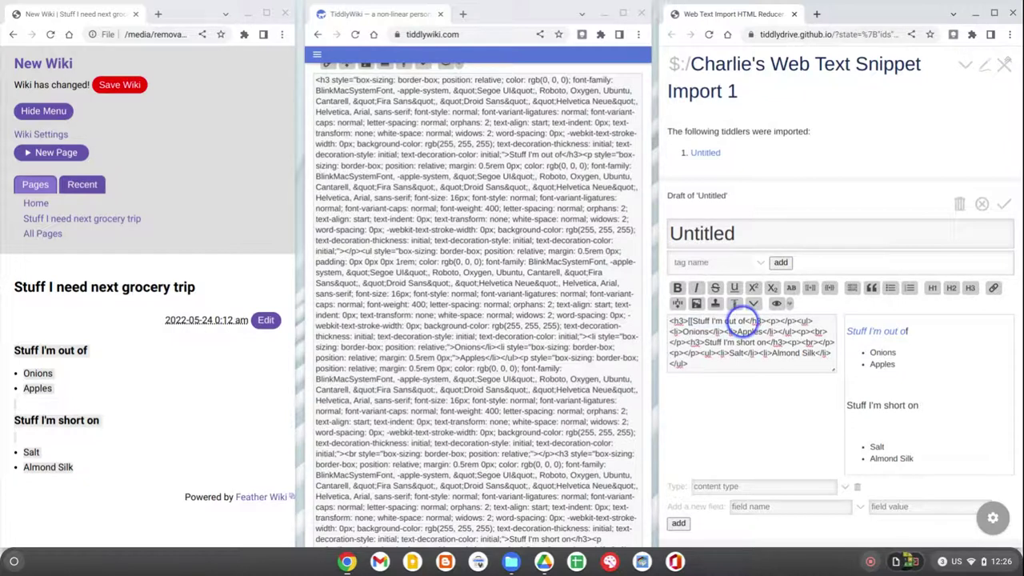
left_click(668, 320)
left_click(686, 321)
key("BackSpace")
key("BackSpace")
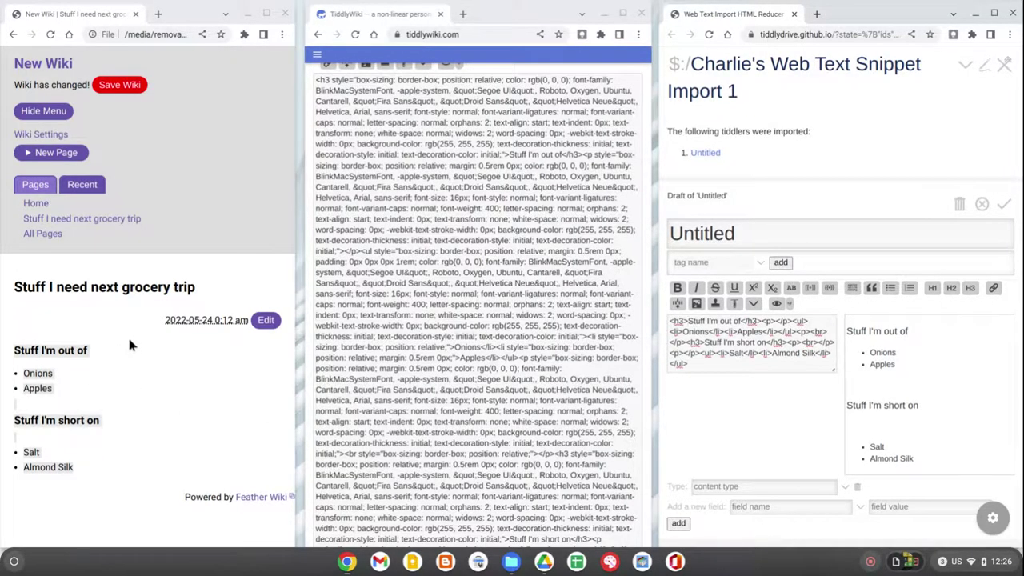
Discard the Untitled draft, and close the Untitled tiddler and the web text snippet import tiddler.
left_click(983, 205)
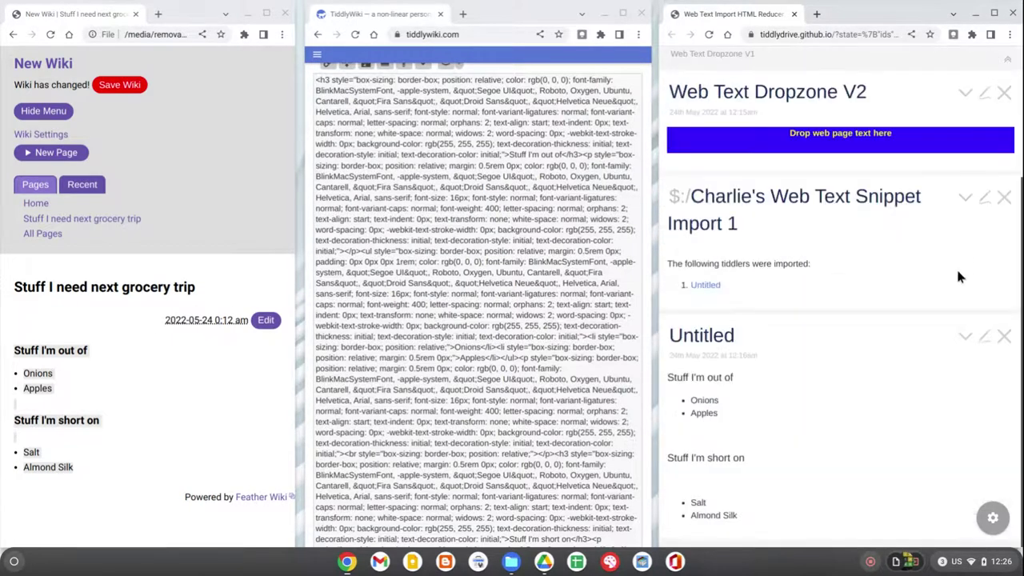
left_click(1003, 337)
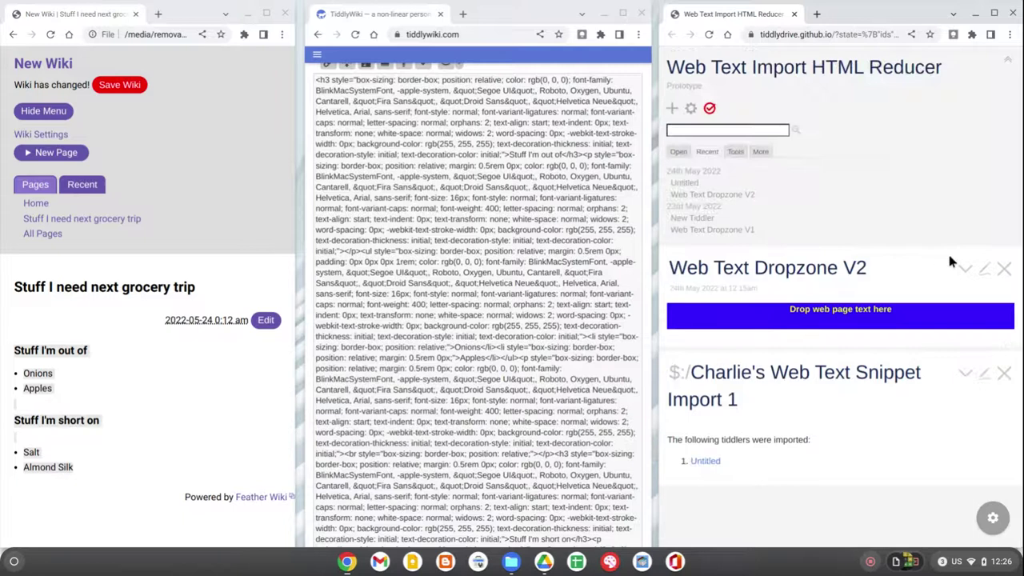
left_click(1004, 374)
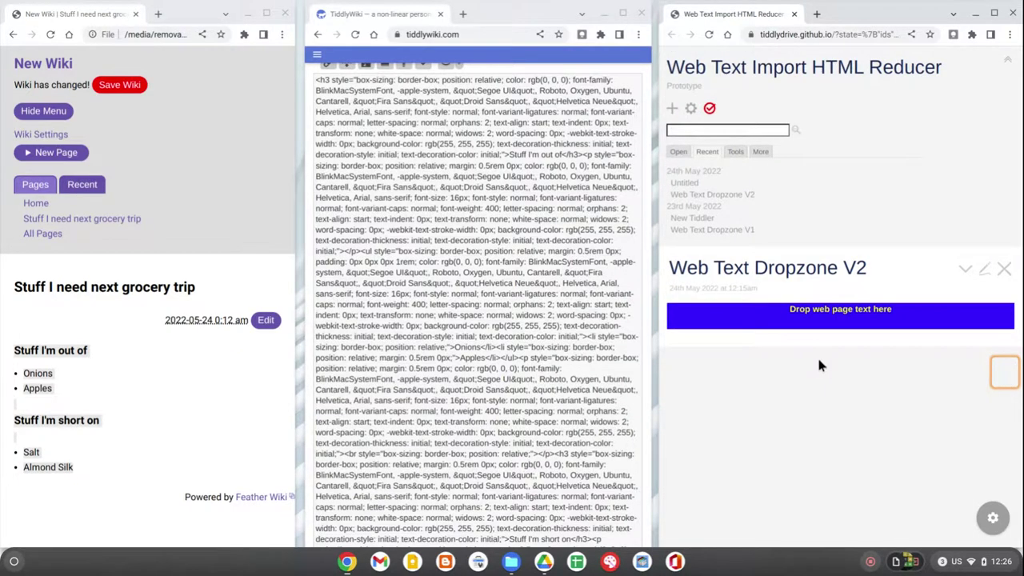
Import the highlighted grocery list into the HTML Reducer wiki outside its dropzone, and open the imported Untitled 1 tiddler.
left_click_drag(48, 352, 928, 98)
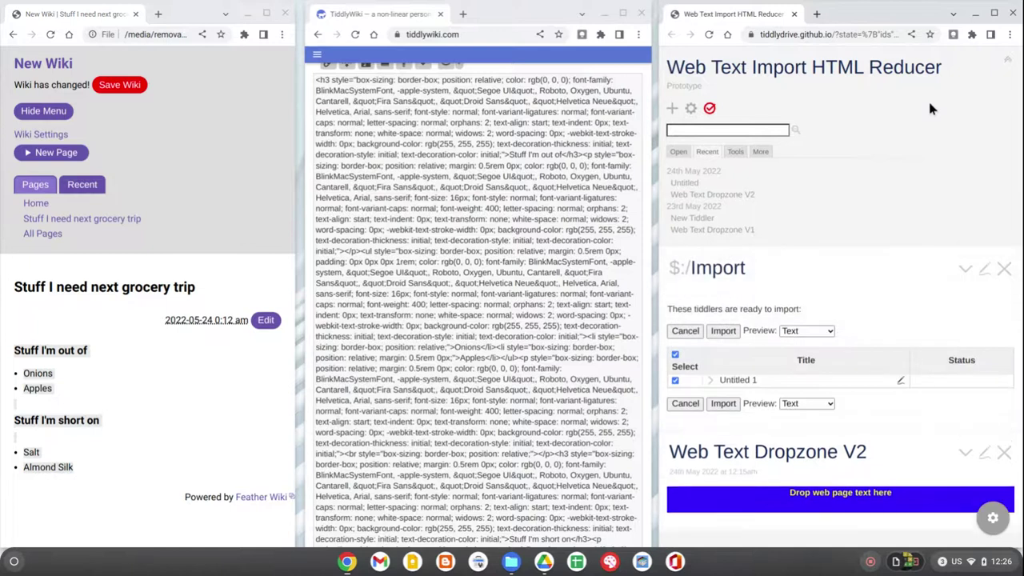
left_click(724, 332)
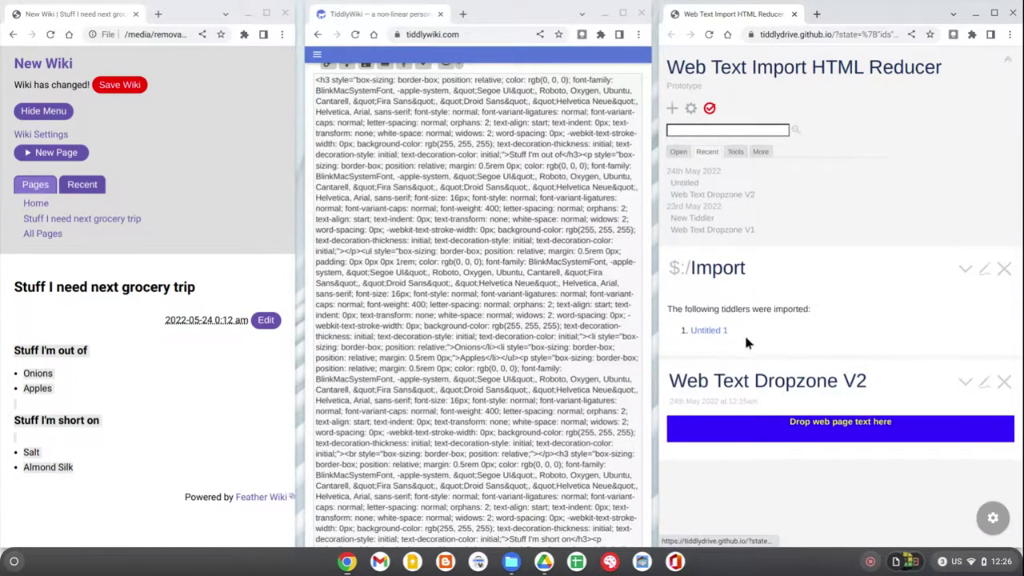
left_click(709, 331)
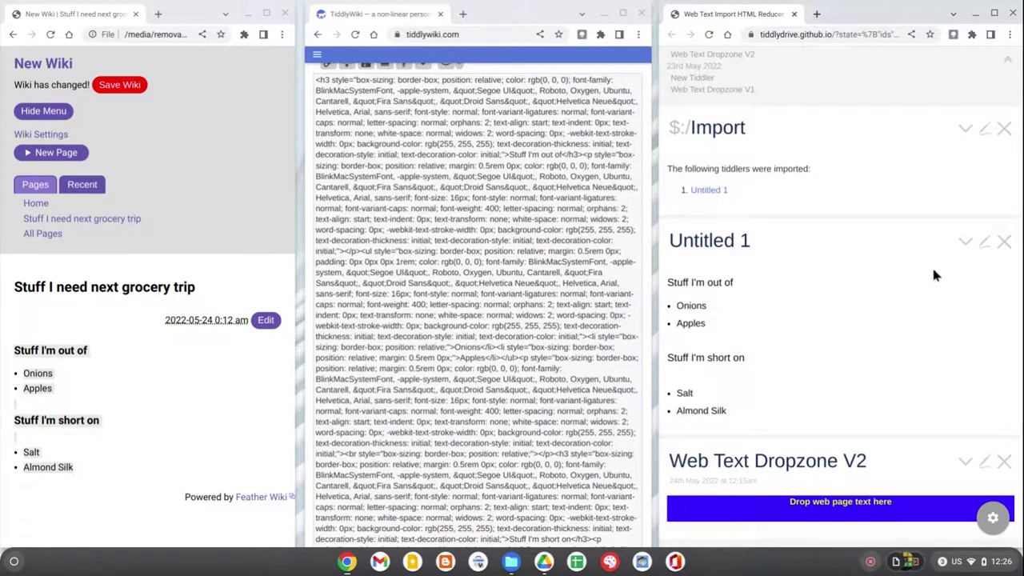
Examine the HTML source of the Untitled 1 tiddler and leave its editor without changes.
left_click(984, 241)
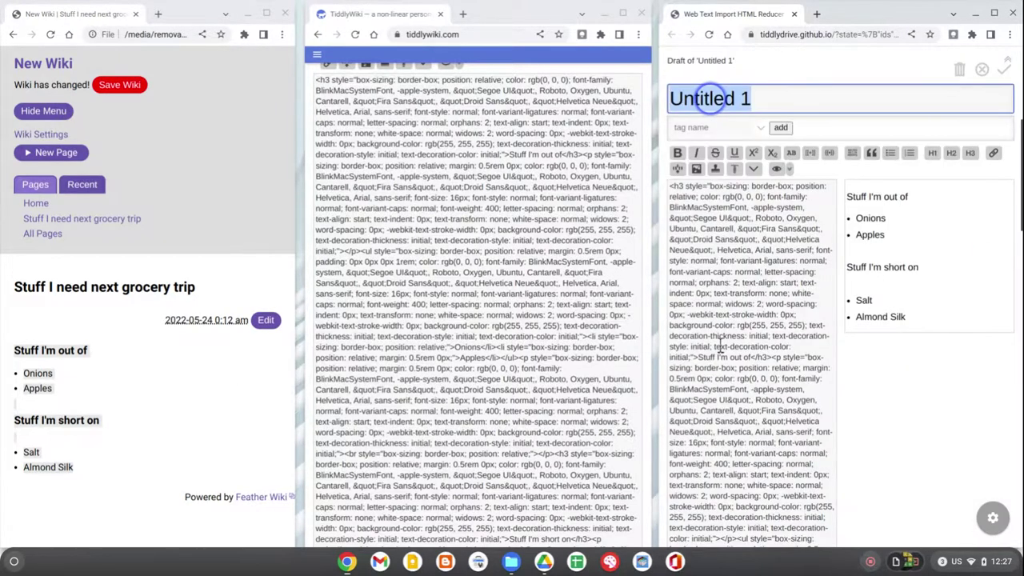
scroll(747, 281, "down", 5)
scroll(747, 281, "up", 10)
left_click(982, 396)
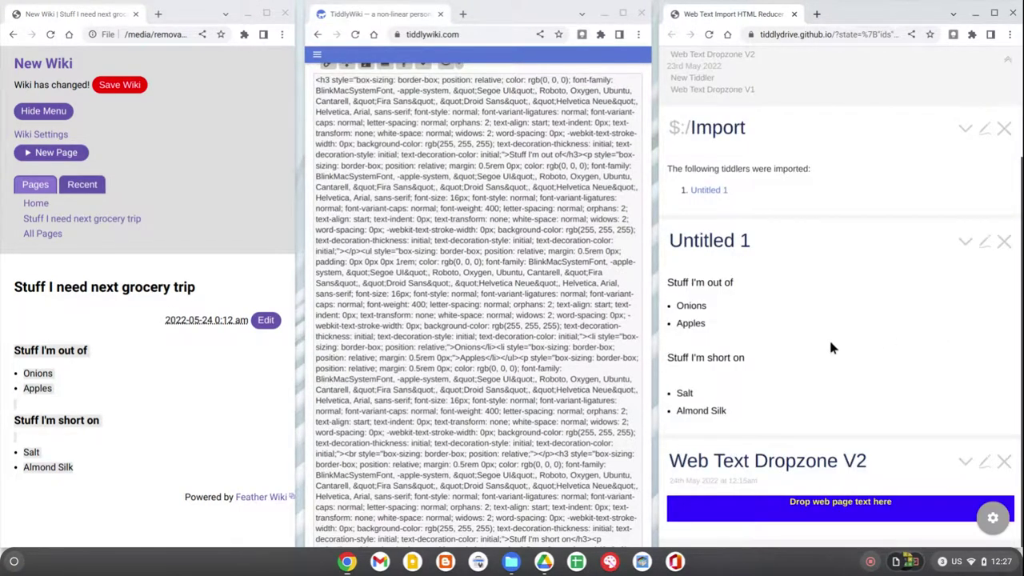
Close the $:/Import and Untitled 1 tiddlers, leaving only Web Text Dropzone V2 open.
scroll(830, 340, "up", 2)
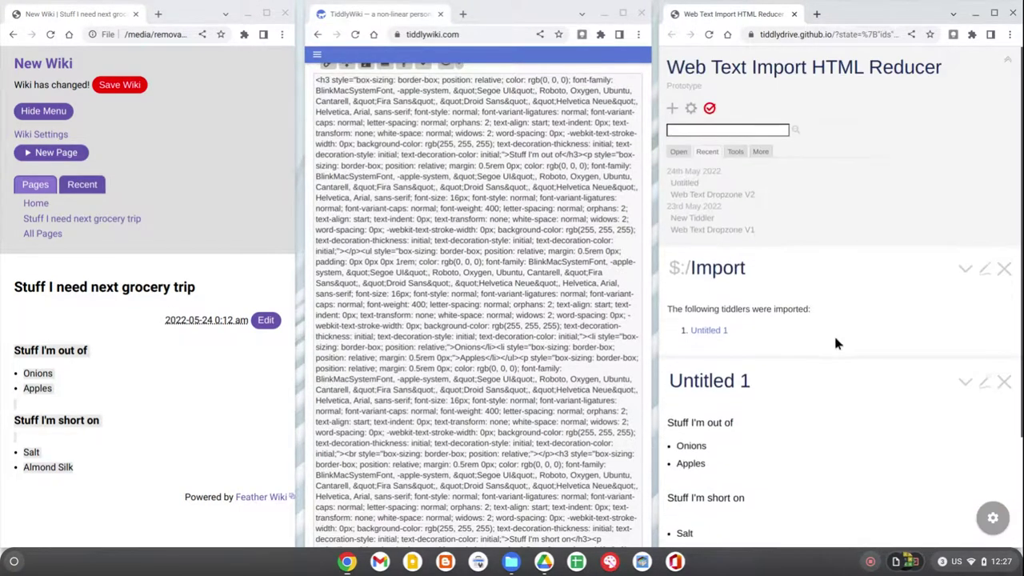
left_click(1003, 269)
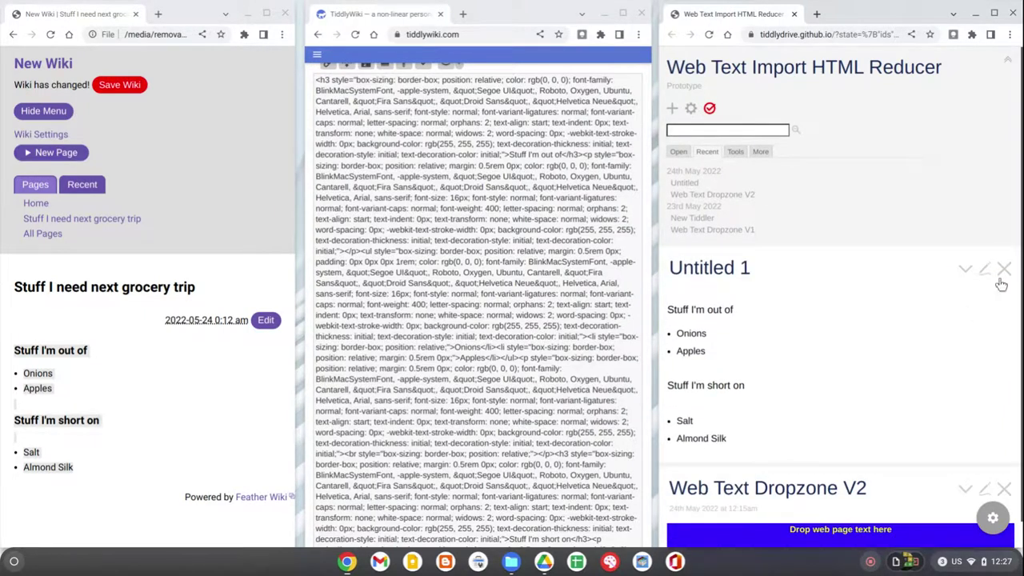
left_click(1005, 269)
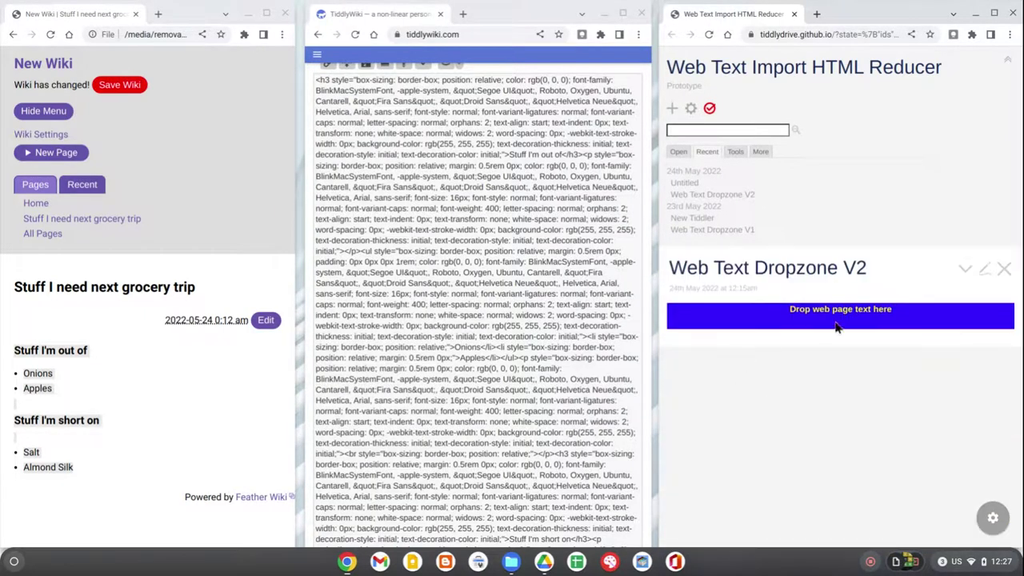